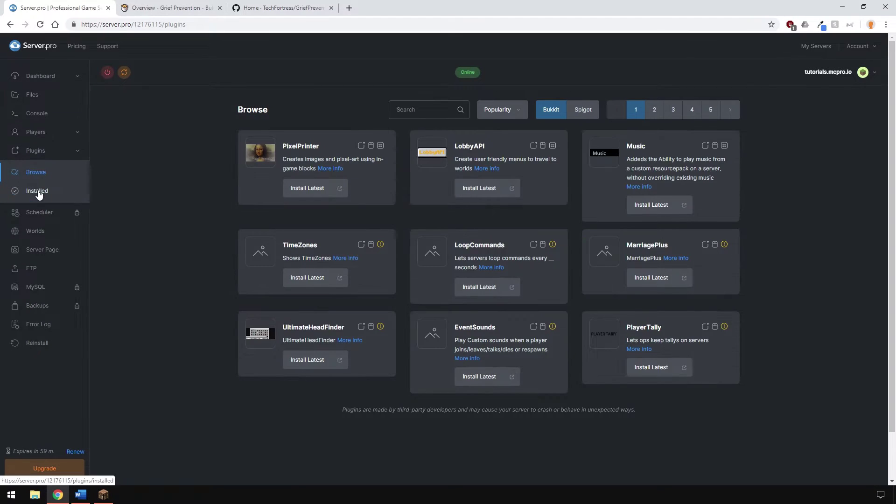
# Step: Find the Grief Prevention plugin among the Bukkit plugins, install its latest version and restart the server
pyautogui.click(394, 106)
pyautogui.write('gri')
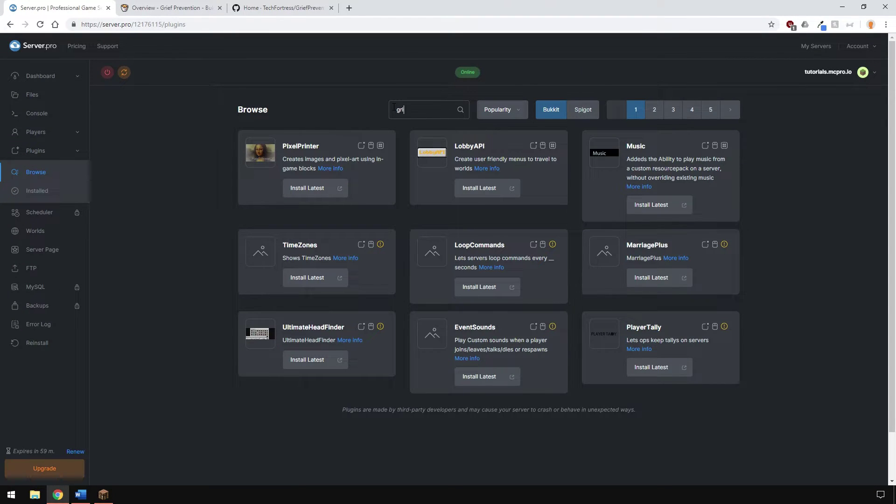
pyautogui.write('ef prevention')
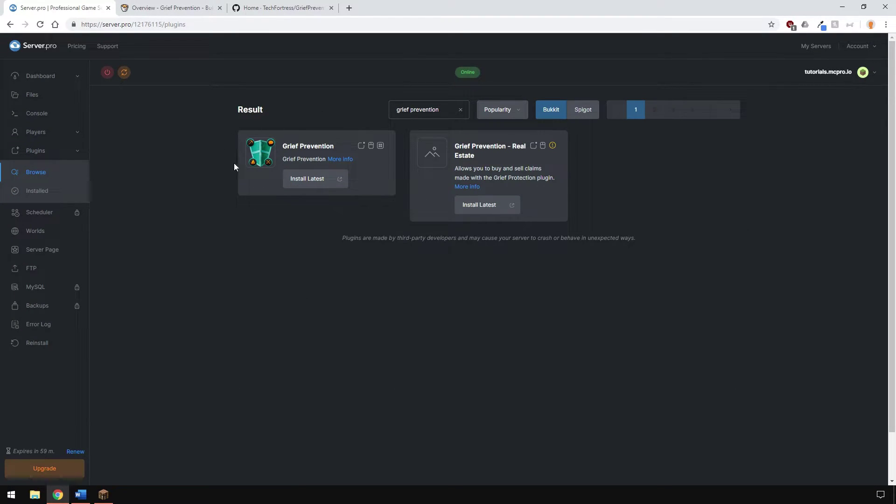
pyautogui.click(298, 180)
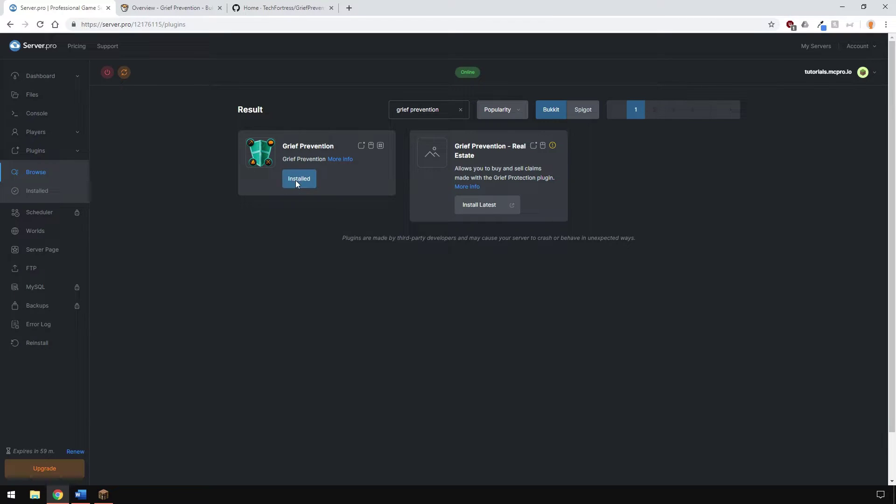
pyautogui.click(124, 72)
# Step: Open config.yml from the plugins/GriefPreventionData folder in the server's files
pyautogui.click(44, 94)
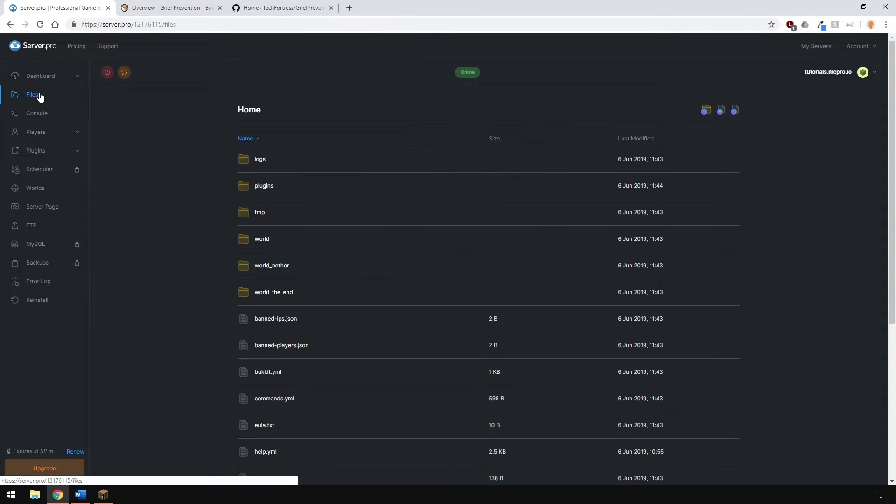
pyautogui.click(266, 187)
pyautogui.click(267, 187)
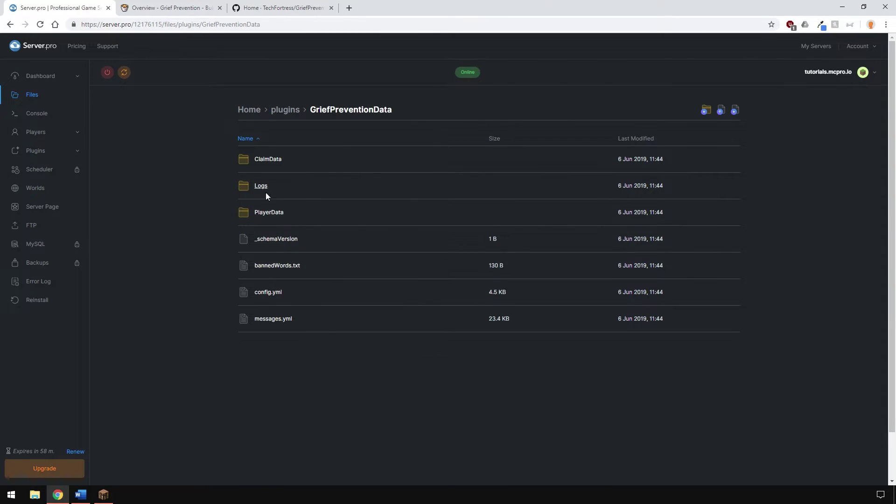
pyautogui.click(269, 293)
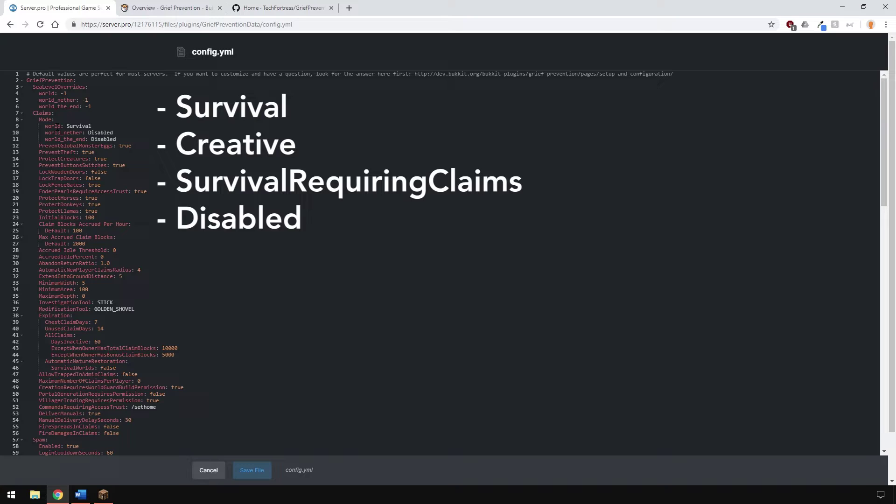
# Step: Set InitialBlocks to 1000 in config.yml and review the remaining claim, spam, PvP and siege settings
pyautogui.click(58, 126)
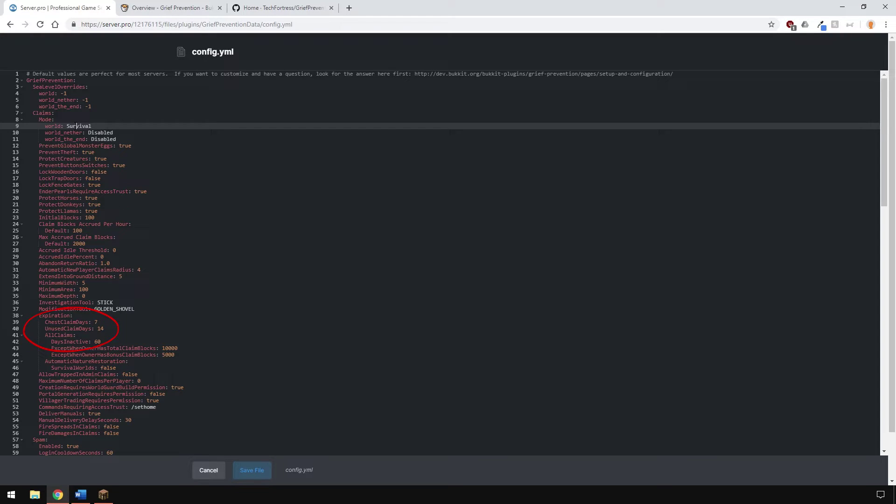
pyautogui.click(131, 303)
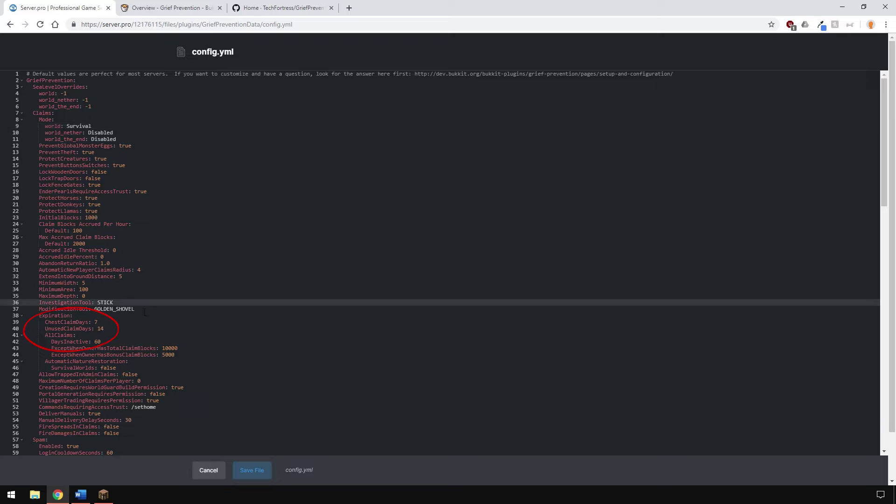
pyautogui.scroll(-3, 134, 316)
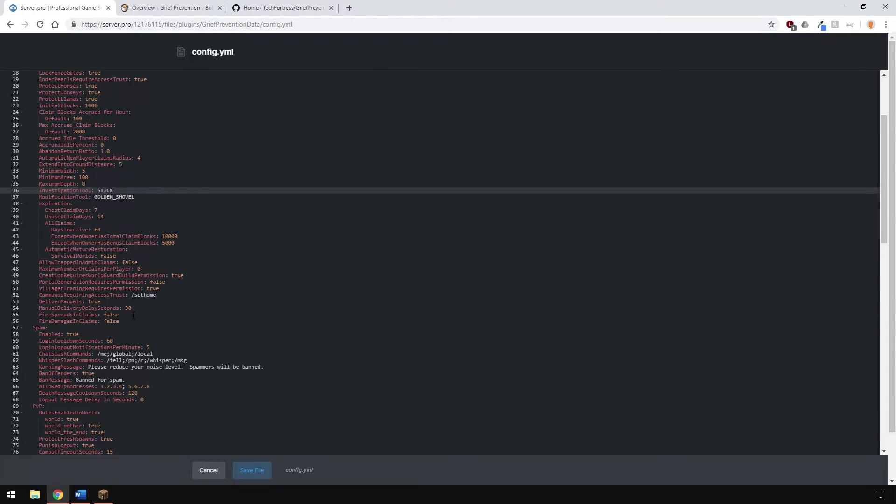
pyautogui.scroll(-1, 134, 316)
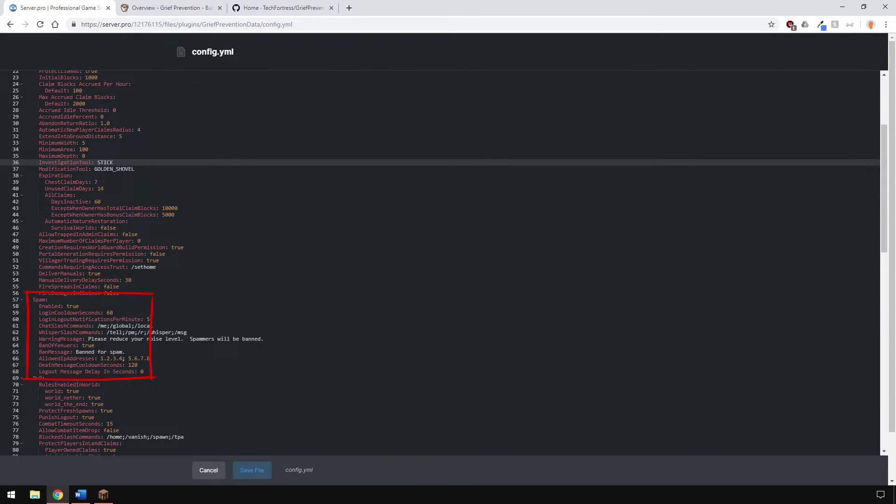
pyautogui.scroll(-5, 208, 369)
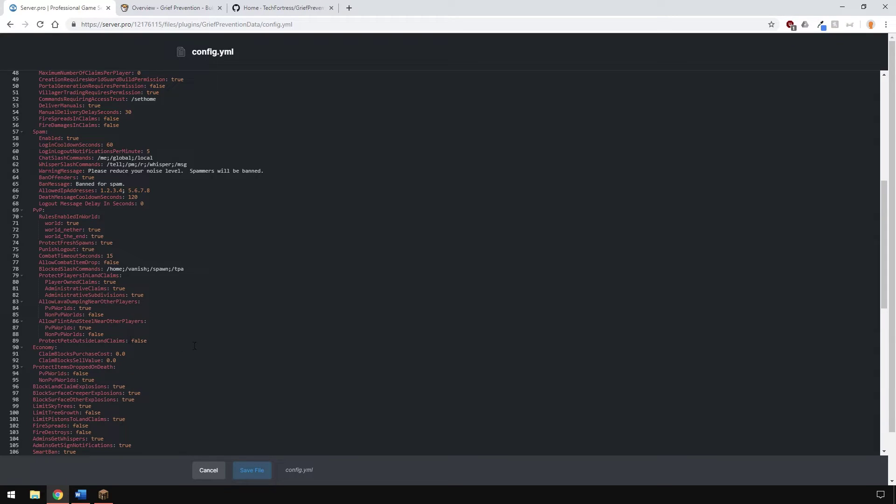
pyautogui.scroll(-3, 194, 346)
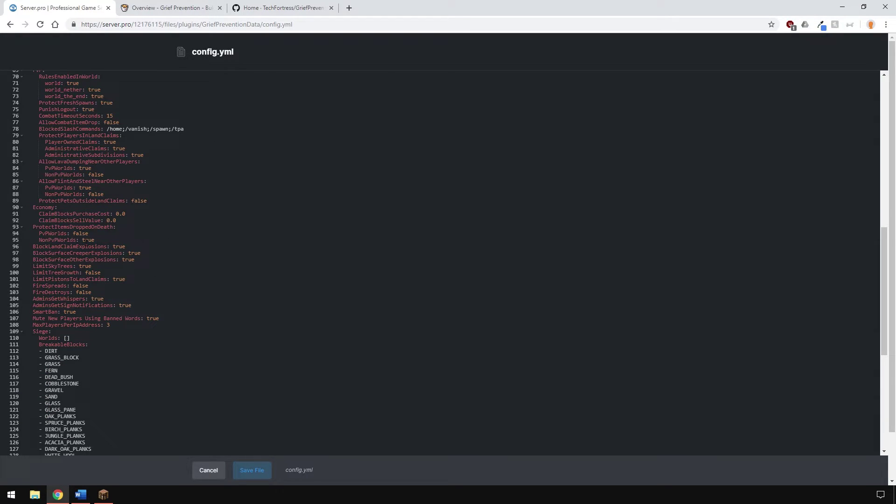
pyautogui.scroll(-6, 92, 308)
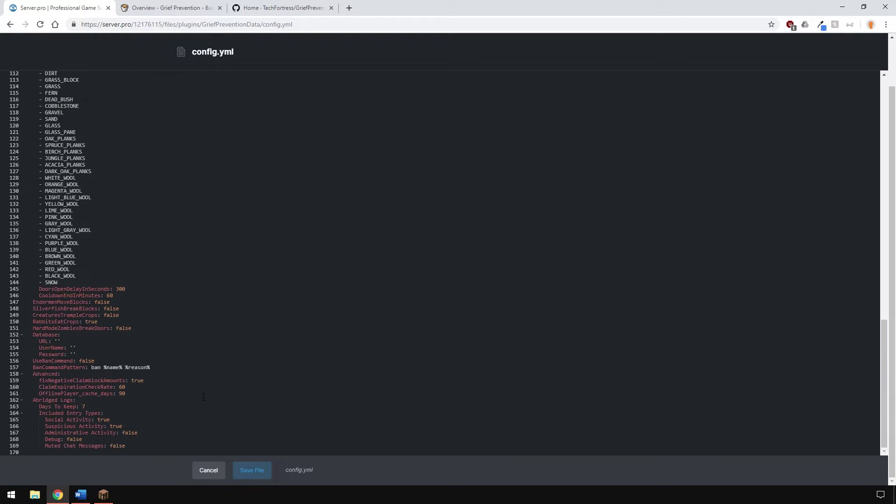
# Step: Save config.yml and restart the server to apply the plugin configuration
pyautogui.click(253, 472)
pyautogui.click(123, 73)
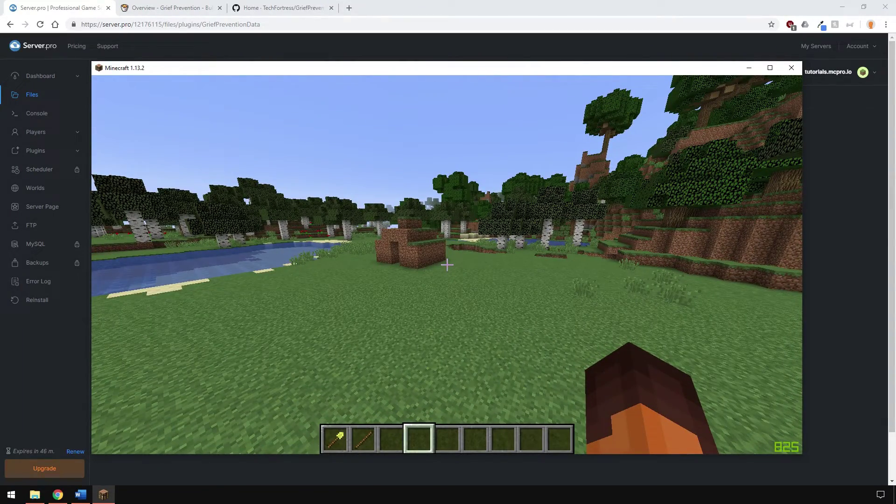
# Step: In Minecraft, equip the golden shovel and activate administrative claims mode with /adminclaims
pyautogui.press('1')
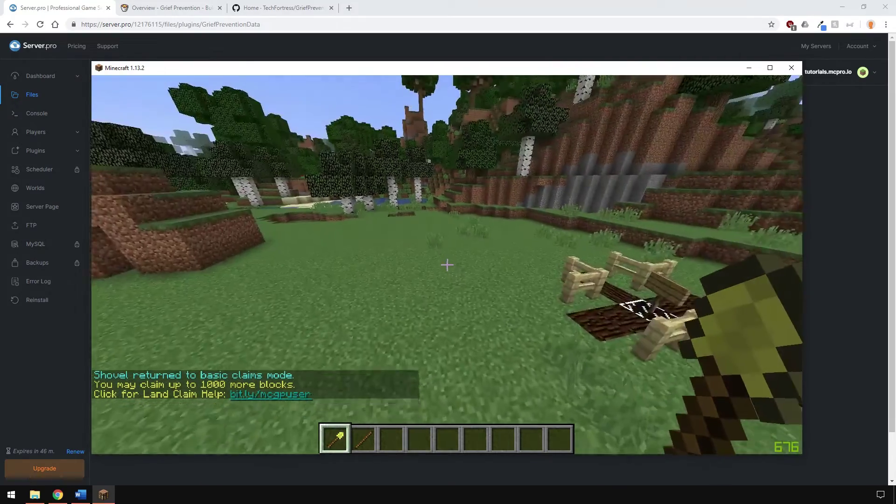
pyautogui.write('/adminclaims')
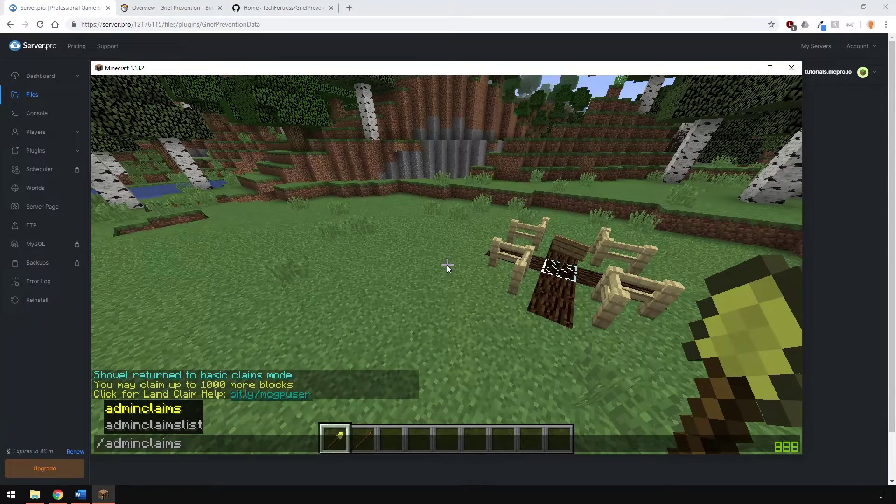
pyautogui.press('Return')
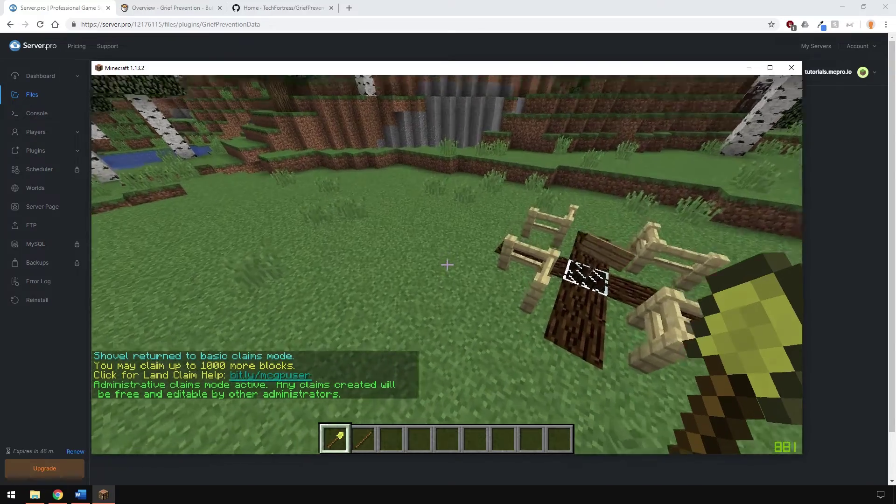
# Step: Create an administrative claim around the fenced fire pit and resize it to about 14x14 blocks by relocating one corner
pyautogui.rightClick(448, 265)
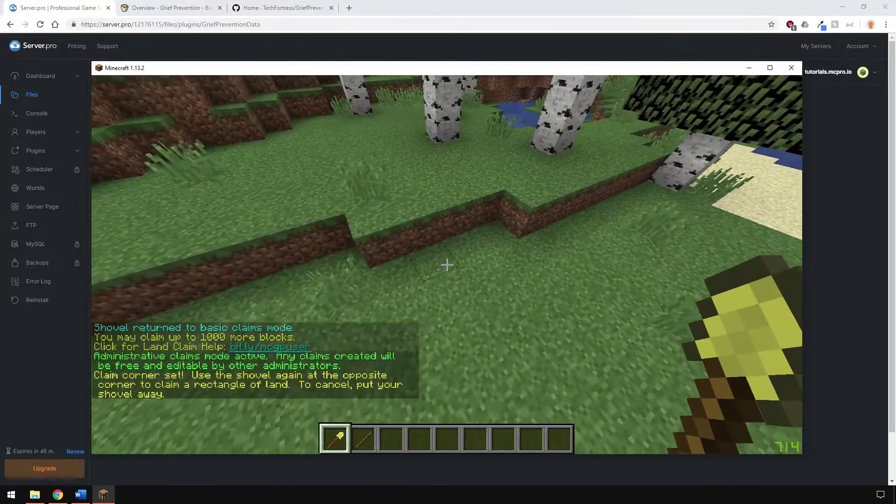
pyautogui.rightClick(447, 265)
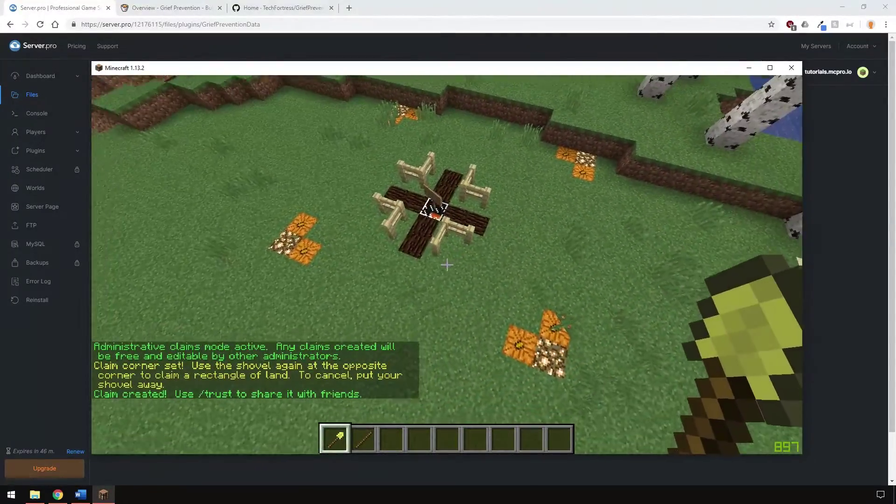
pyautogui.rightClick(447, 266)
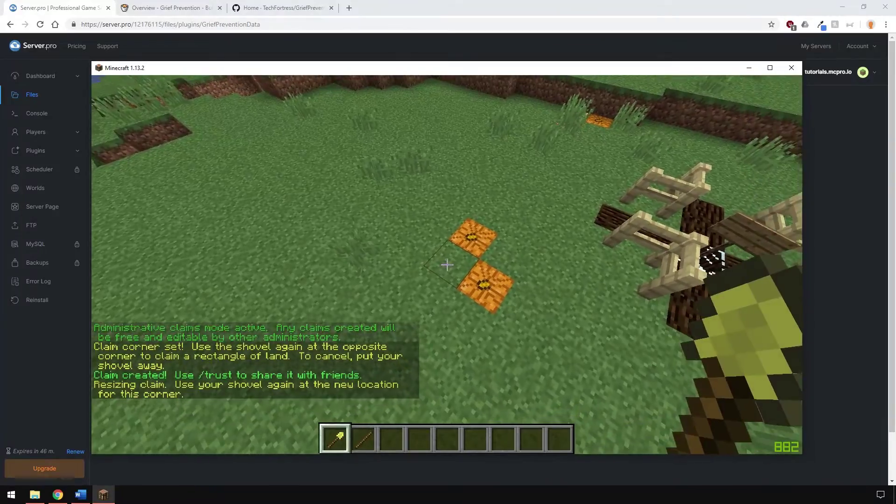
pyautogui.rightClick(447, 265)
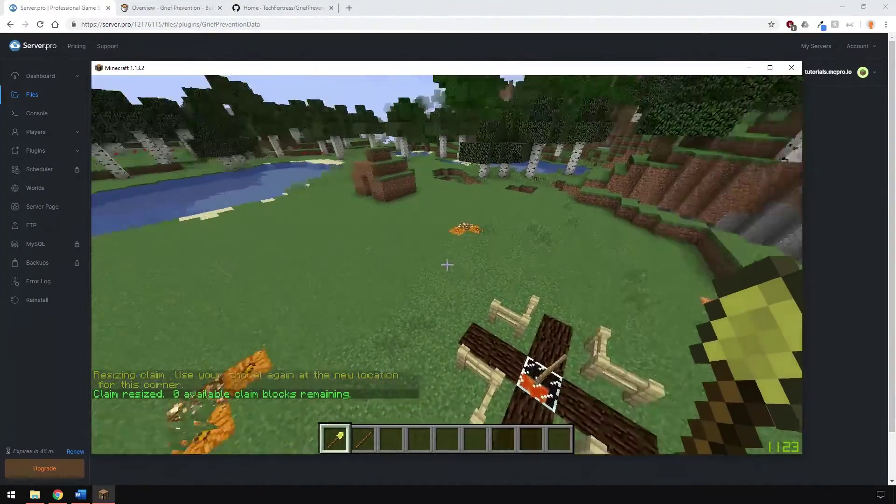
# Step: Return the shovel to basic claim creation mode with /basicclaims
pyautogui.write('/ban')
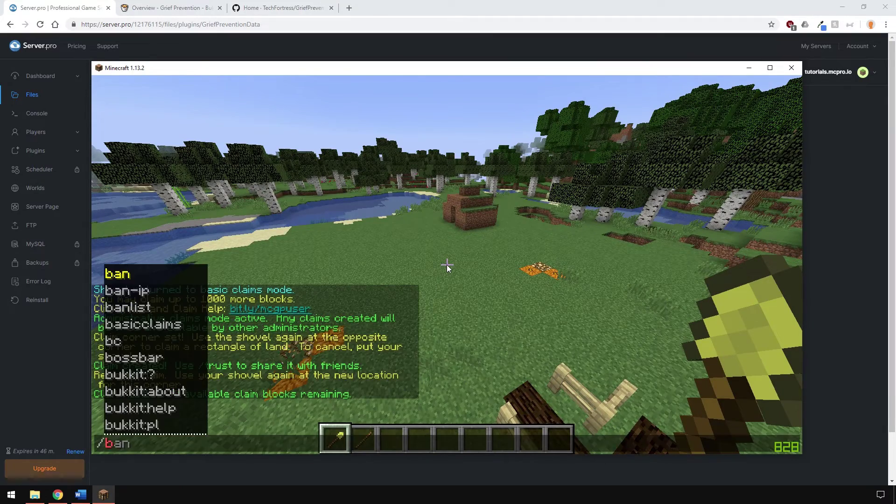
pyautogui.press('Tab')
pyautogui.press('Return')
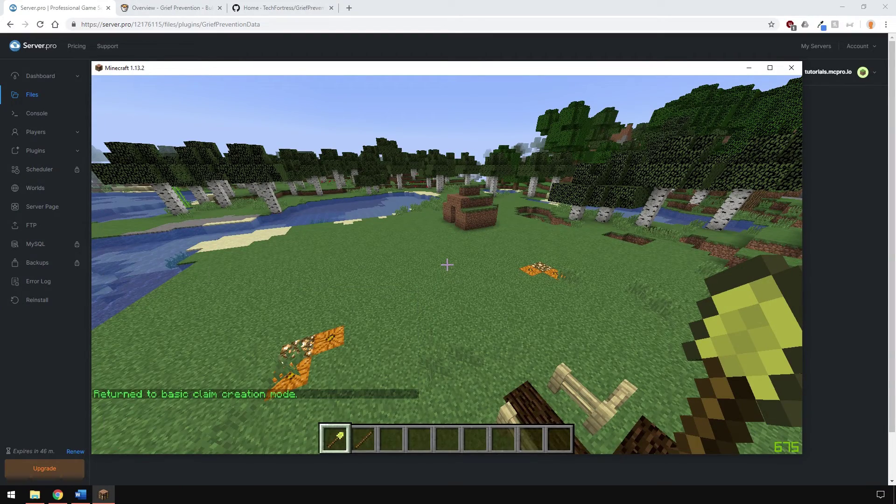
# Step: Use the golden shovel to claim a rectangle of about 22x25 blocks around the dirt hut
pyautogui.press('2')
pyautogui.press('3')
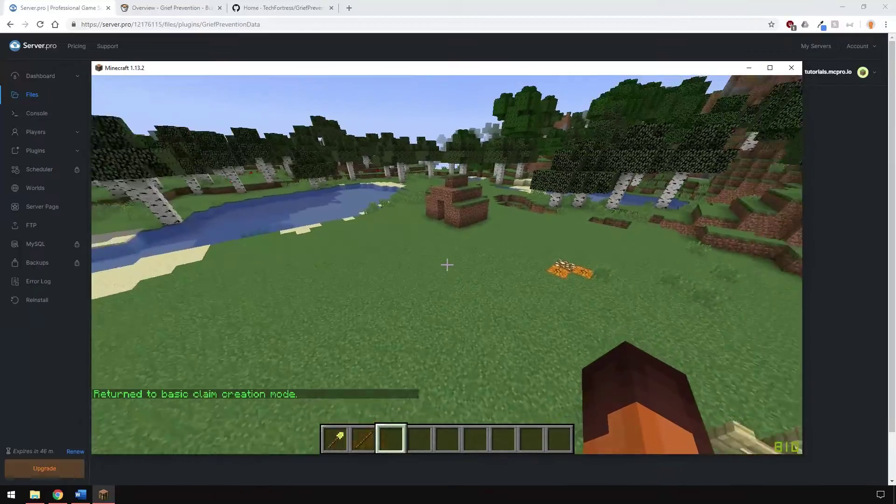
pyautogui.press('1')
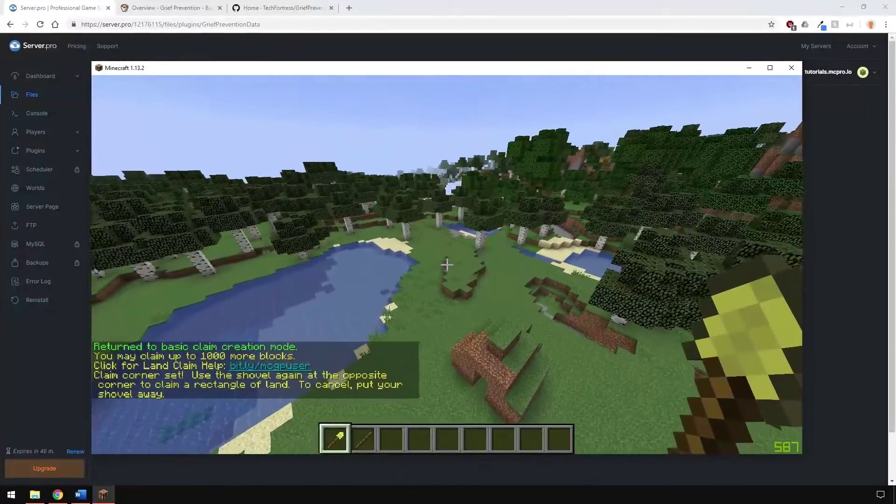
pyautogui.rightClick(447, 265)
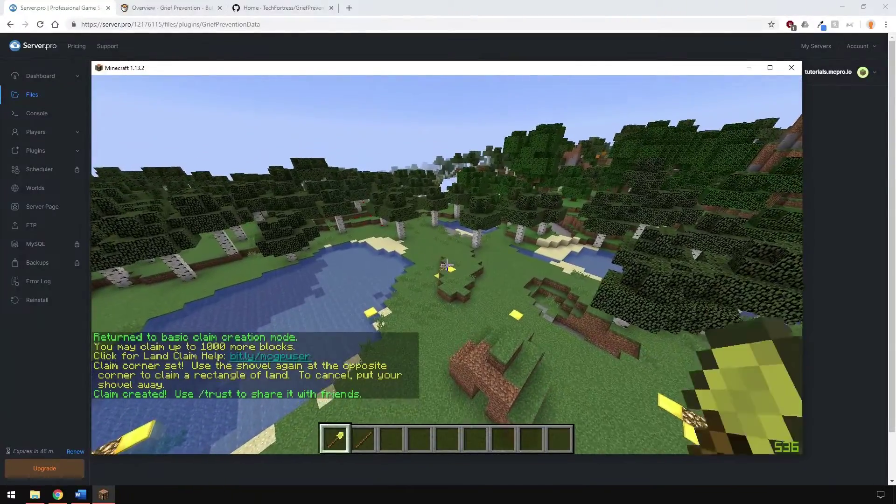
pyautogui.press('space')
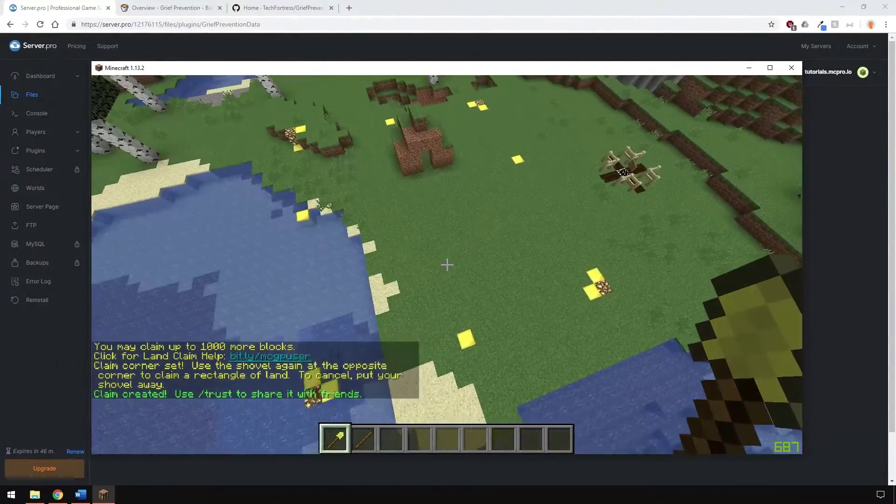
pyautogui.press('space')
pyautogui.press('shift')
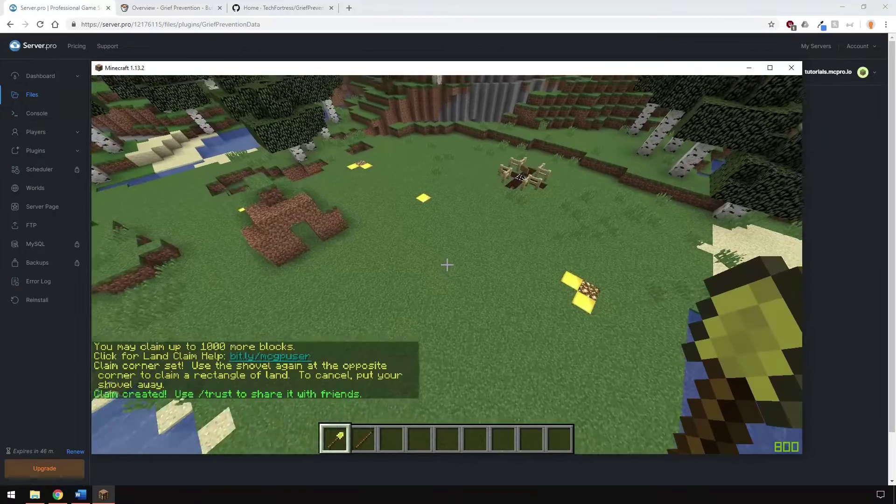
# Step: Inspect the ownership of the fire pit claim and the dirt hut claim with the stick
pyautogui.scroll(-2, 447, 265)
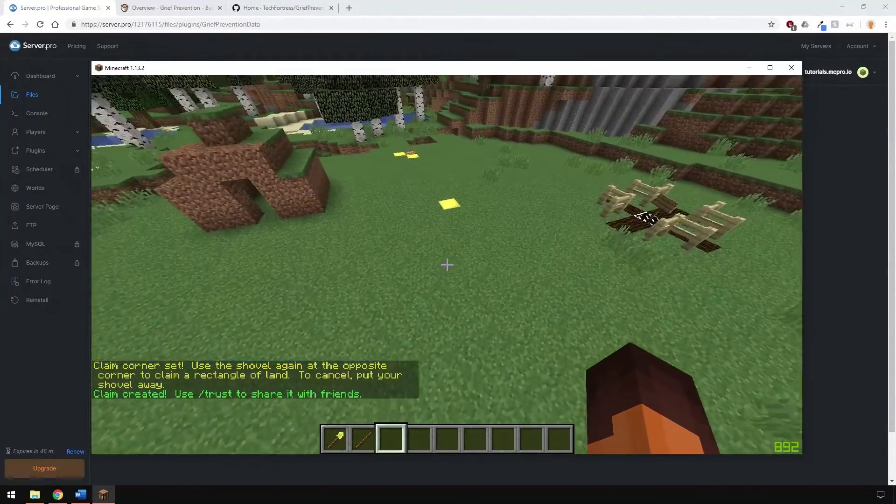
pyautogui.scroll(1, 448, 265)
pyautogui.rightClick(447, 265)
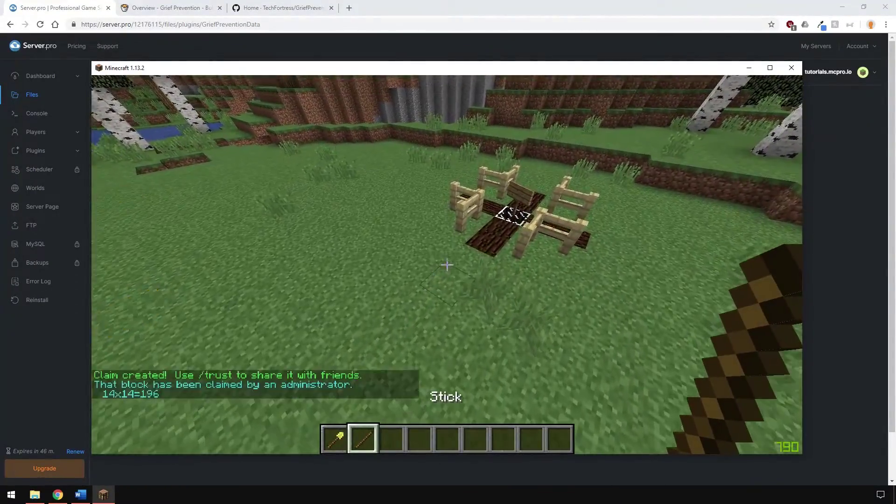
pyautogui.rightClick(447, 265)
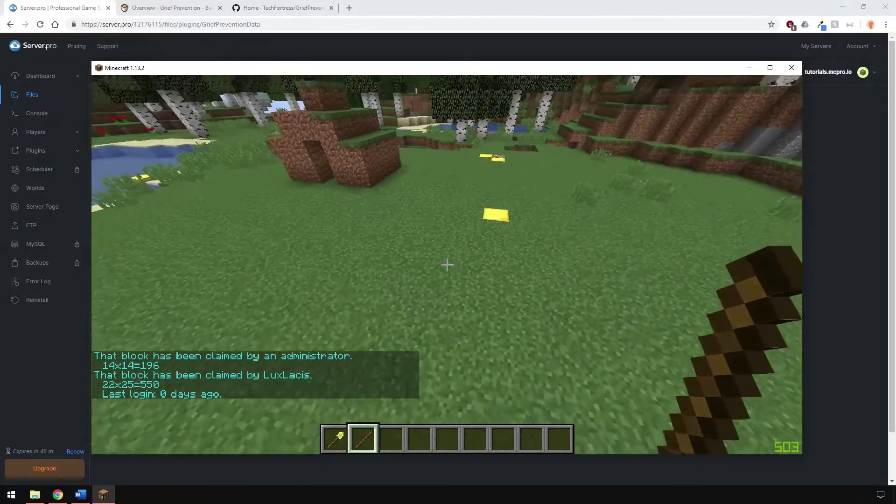
# Step: Equip the golden shovel again and activate subdivision mode with /subdivideclaims near the dirt hut
pyautogui.scroll(-1, 447, 264)
pyautogui.scroll(2, 447, 265)
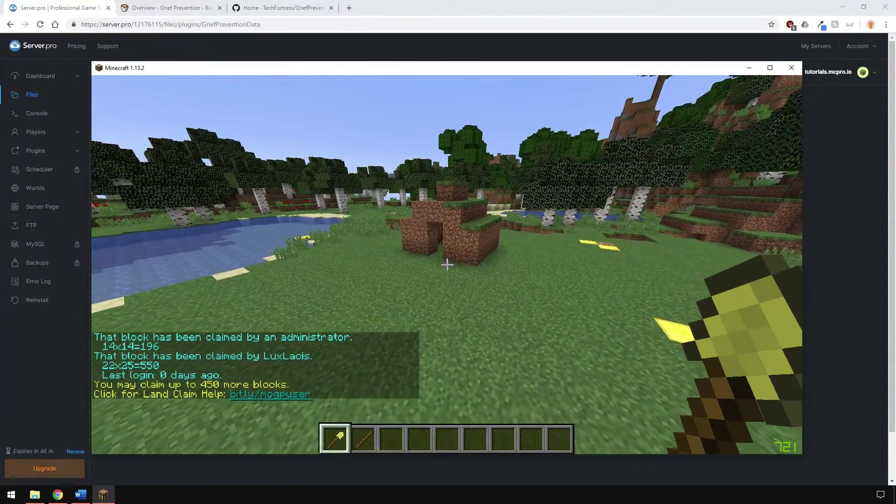
pyautogui.write('/subdivideclaims')
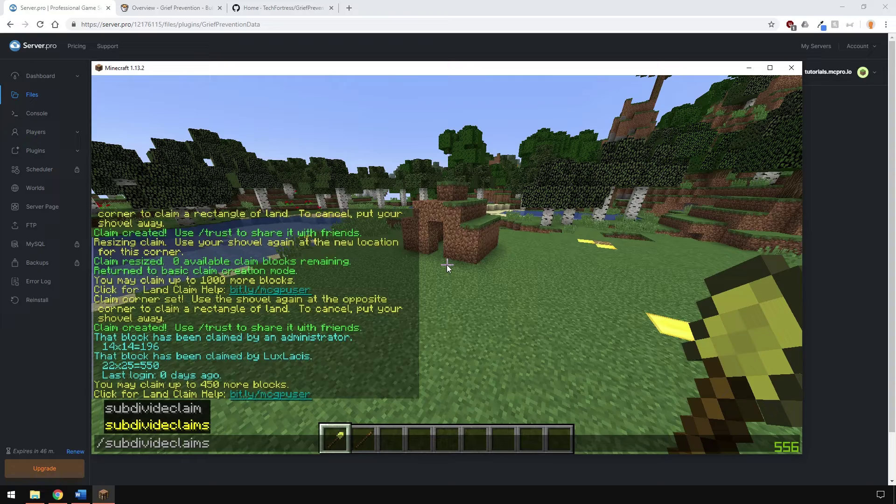
pyautogui.press('Return')
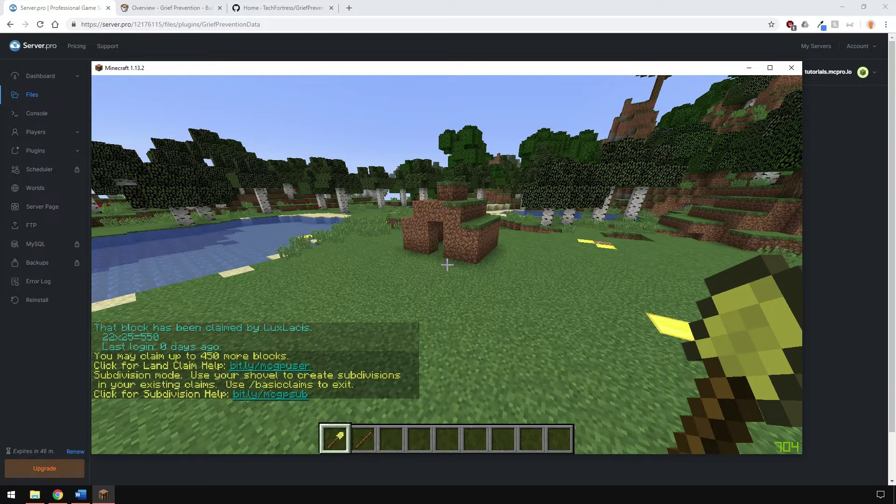
pyautogui.press('w')
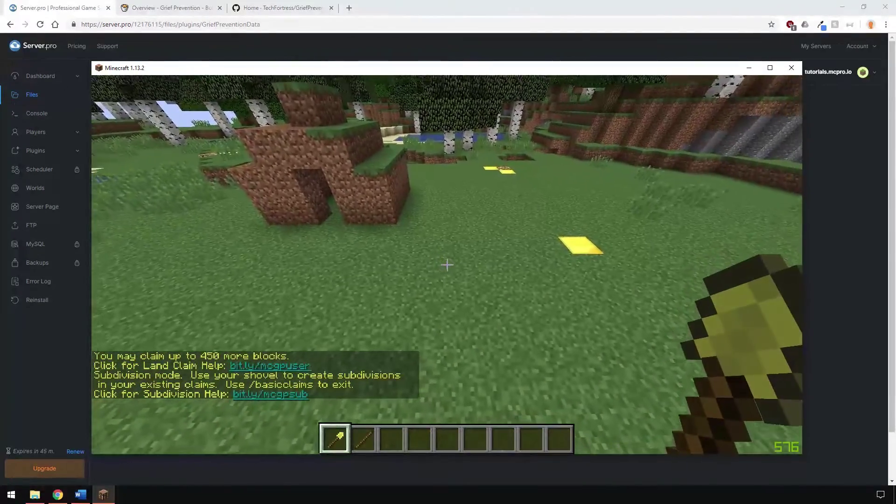
# Step: Create a subdivision around the dirt hut inside the existing claim by setting two opposite corners with the golden shovel
pyautogui.rightClick(448, 264)
pyautogui.press('s')
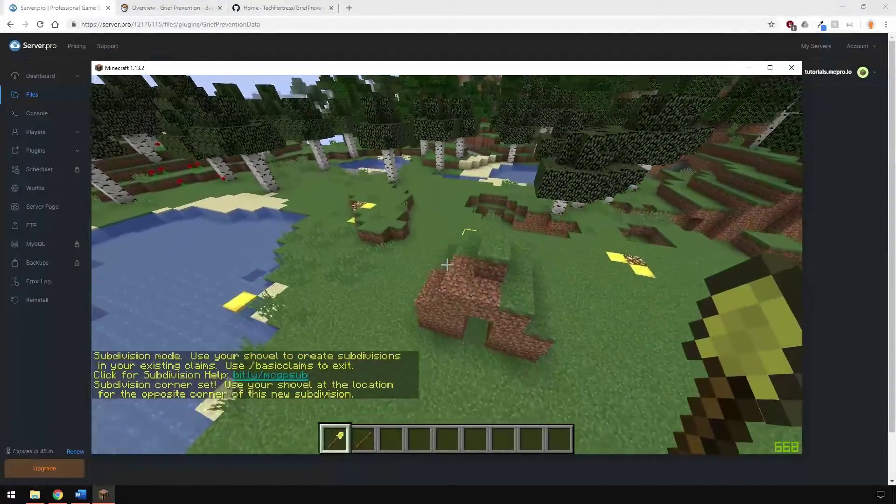
pyautogui.rightClick(447, 264)
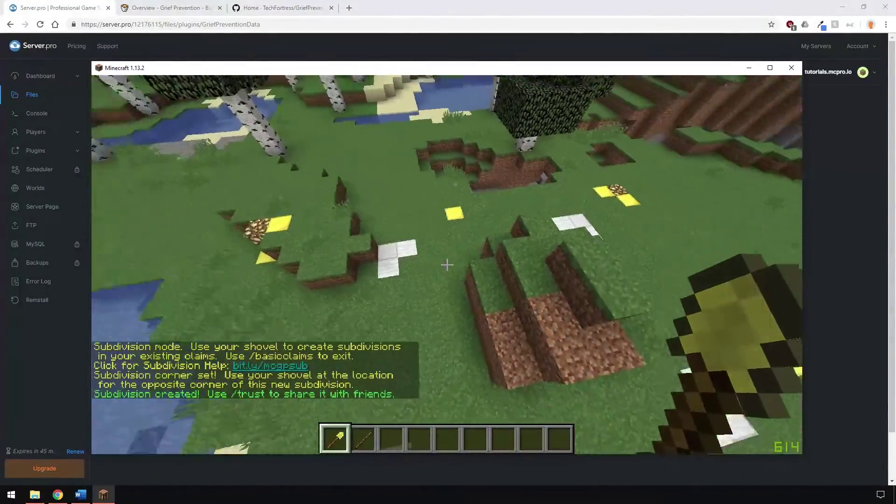
pyautogui.press('shift')
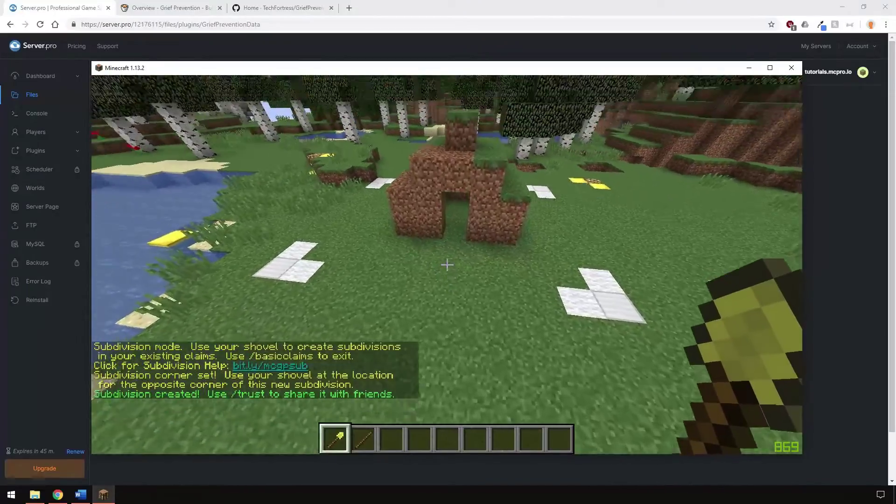
pyautogui.press('space')
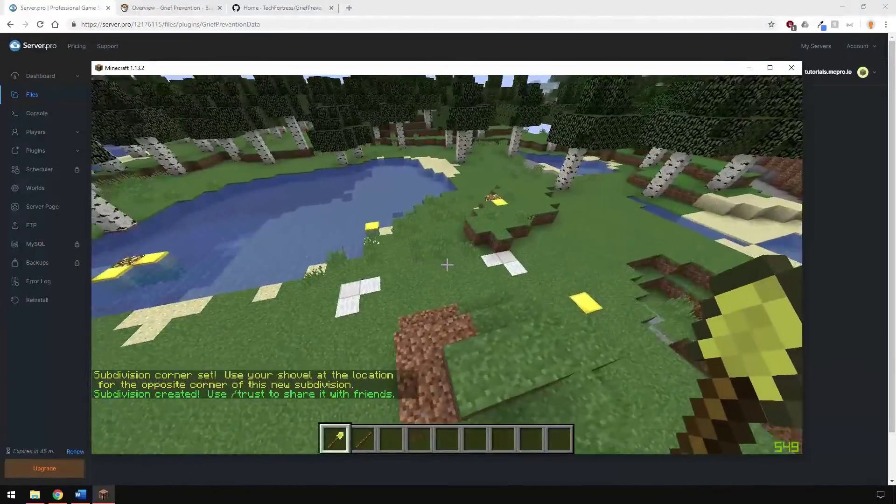
pyautogui.press('shift')
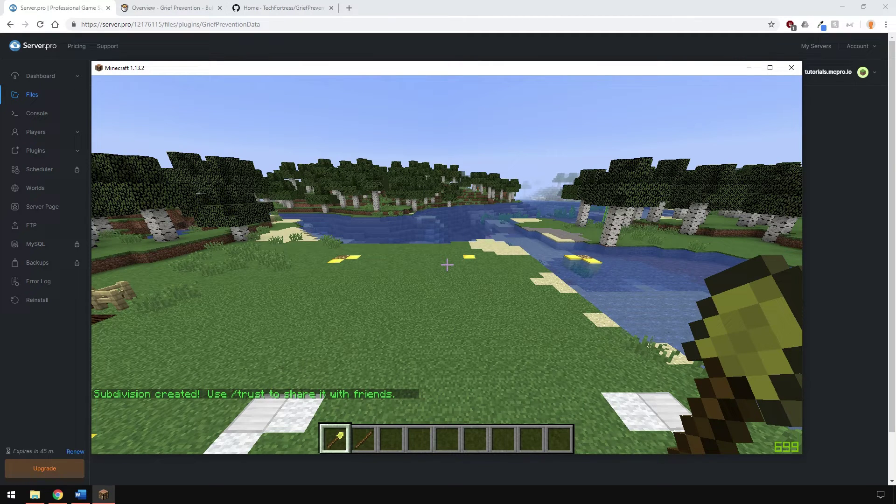
# Step: Grant the player permission to build in the subdivision with the /trust command
pyautogui.press('/')
pyautogui.write('trust LuxLacis')
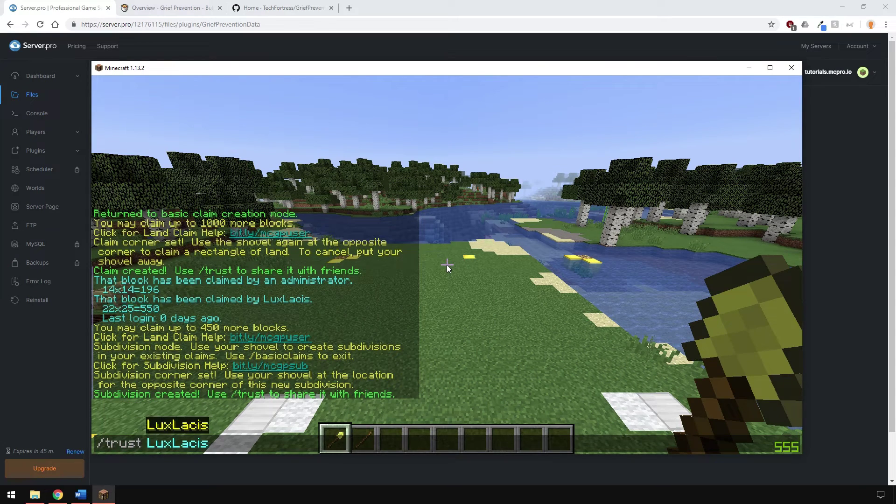
pyautogui.press('Return')
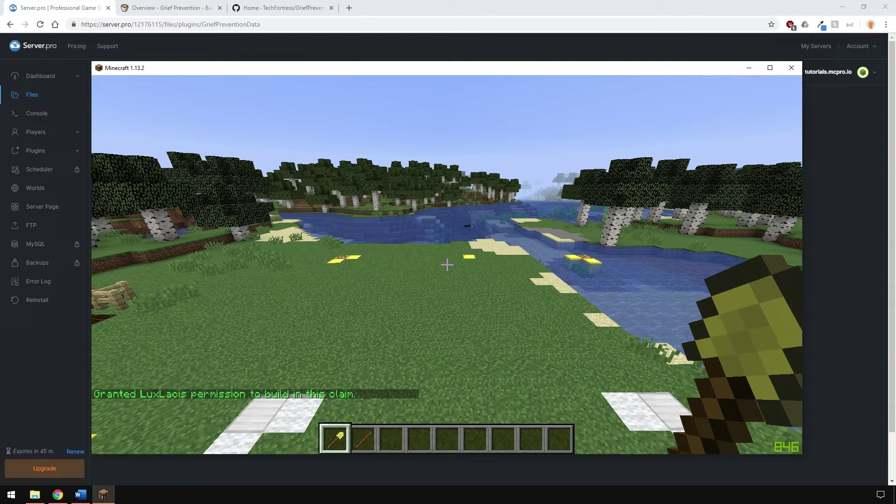
# Step: Grant the player permission to use buttons and levers in the subdivision with /accesstrust
pyautogui.write('/acb')
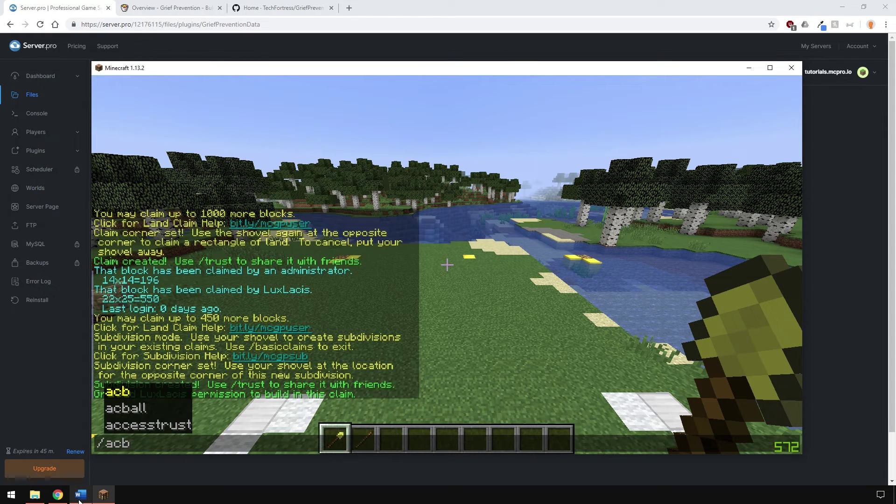
pyautogui.press('Tab')
pyautogui.press('Tab')
pyautogui.press('Tab')
pyautogui.write('L')
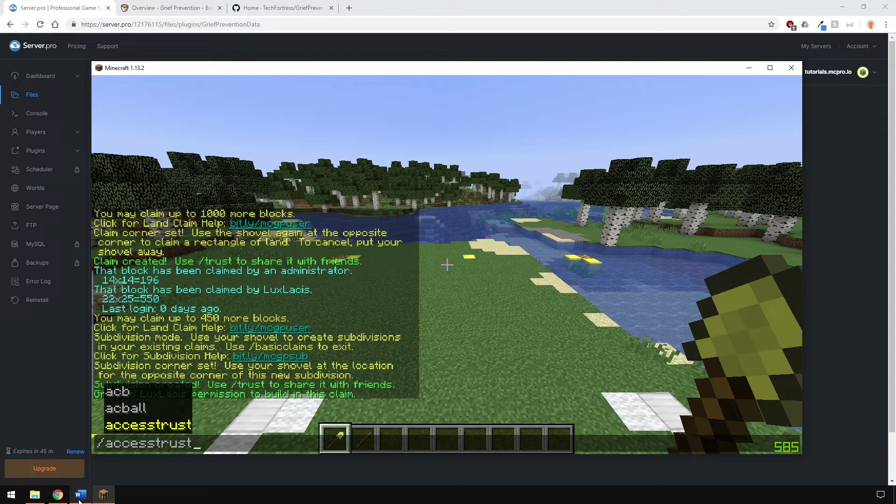
pyautogui.press('Tab')
pyautogui.press('Return')
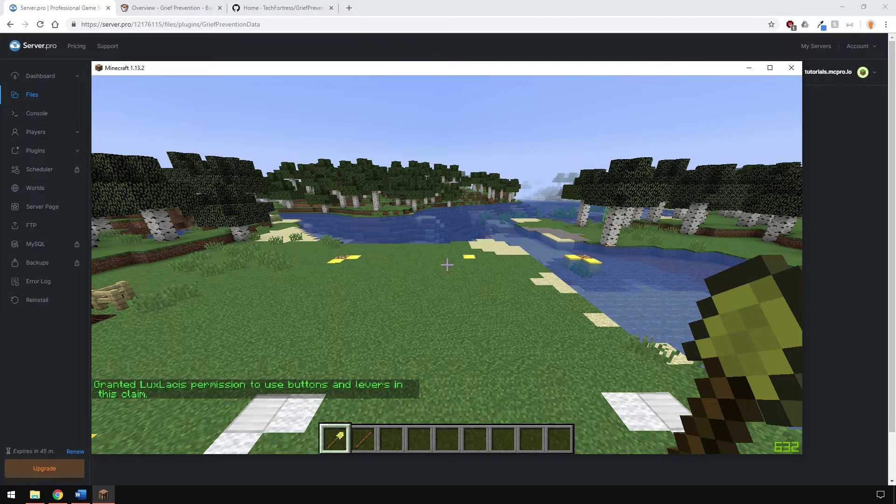
# Step: Grant the player access to containers and animals in the subdivision with /containertrust
pyautogui.write('/')
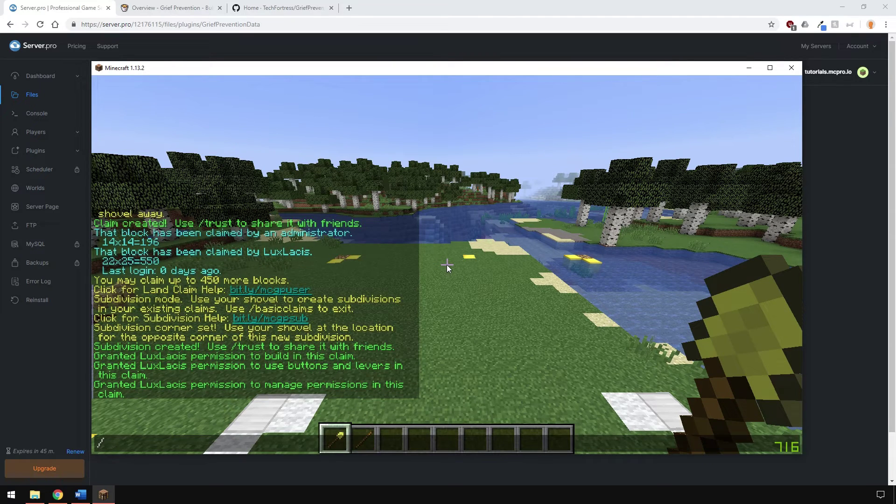
pyautogui.write('con')
pyautogui.press('Tab')
pyautogui.write('L')
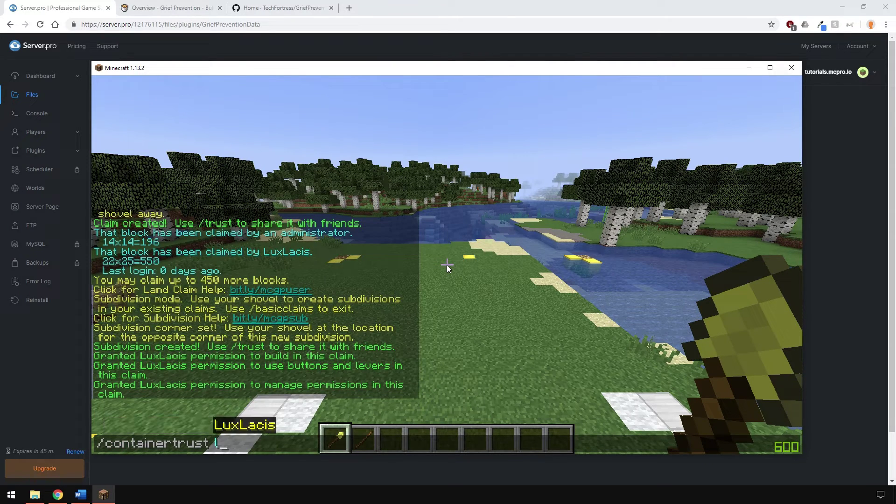
pyautogui.press('Tab')
pyautogui.press('Return')
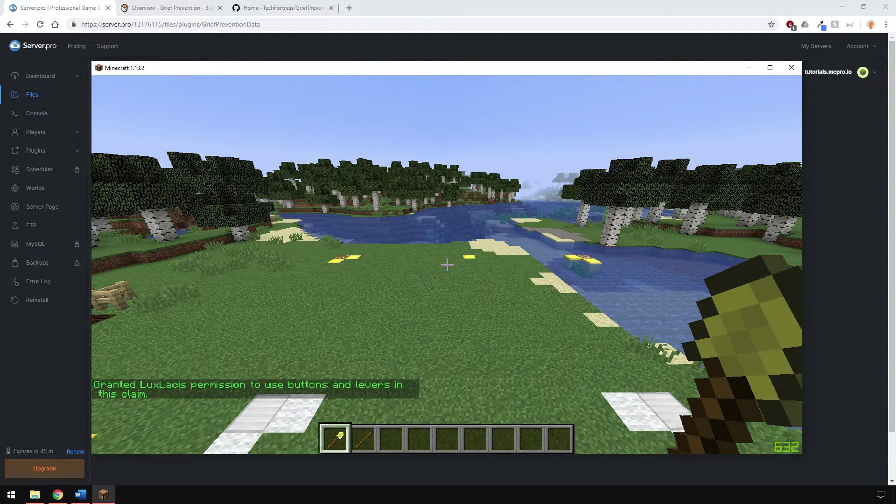
# Step: Grant the player permission to manage permissions in the subdivision with /permissiontrust
pyautogui.write('/permi')
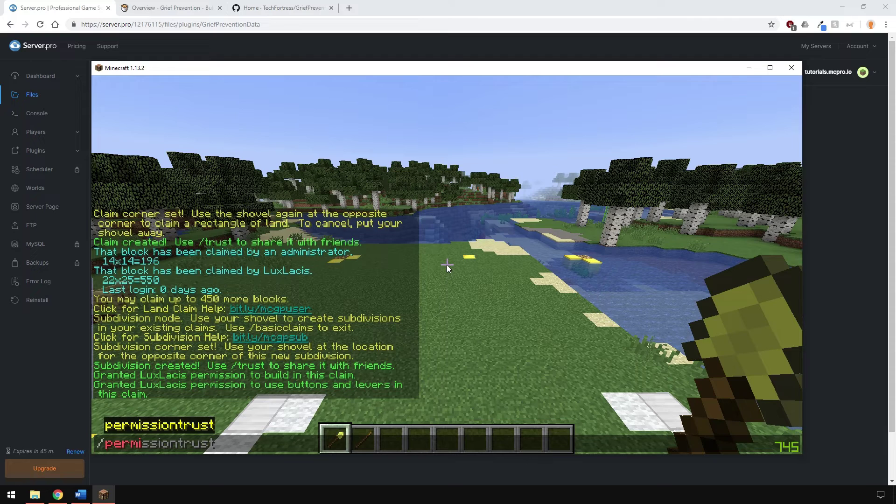
pyautogui.press('Tab')
pyautogui.press('Tab')
pyautogui.press('Return')
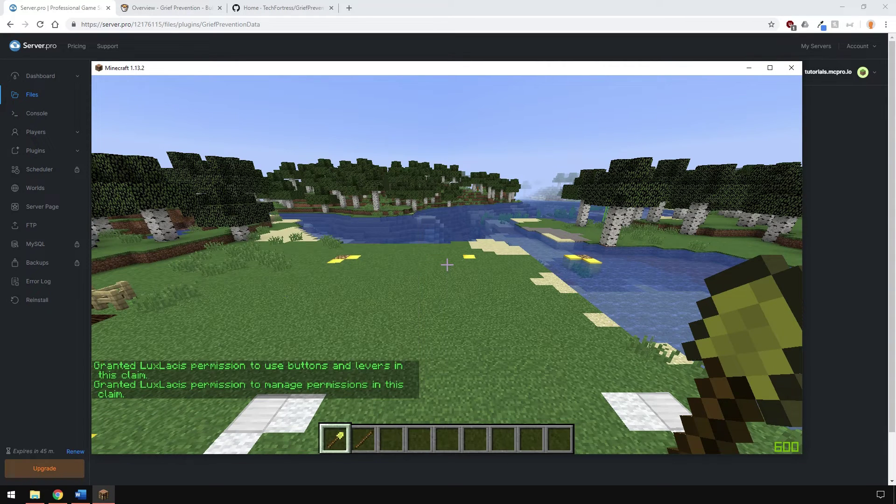
# Step: List the explicit permissions of the subdivision with /trustlist
pyautogui.write('/')
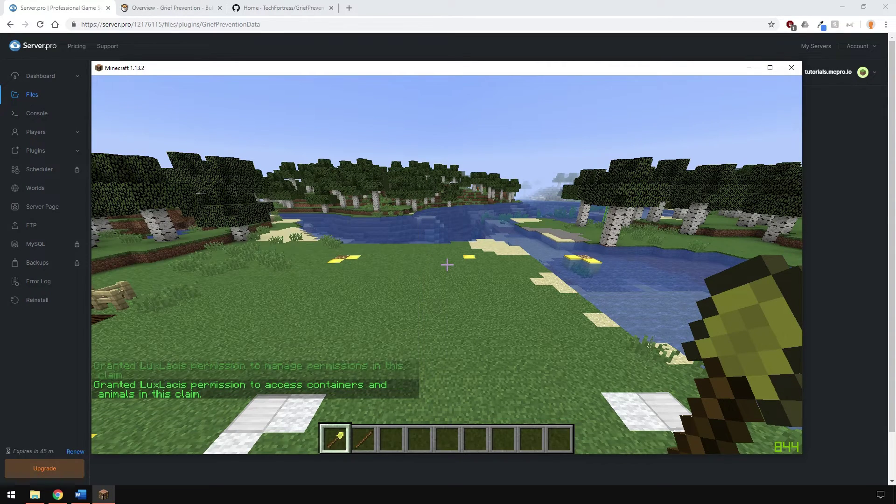
pyautogui.write('/trust')
pyautogui.press('BackSpace')
pyautogui.write('list')
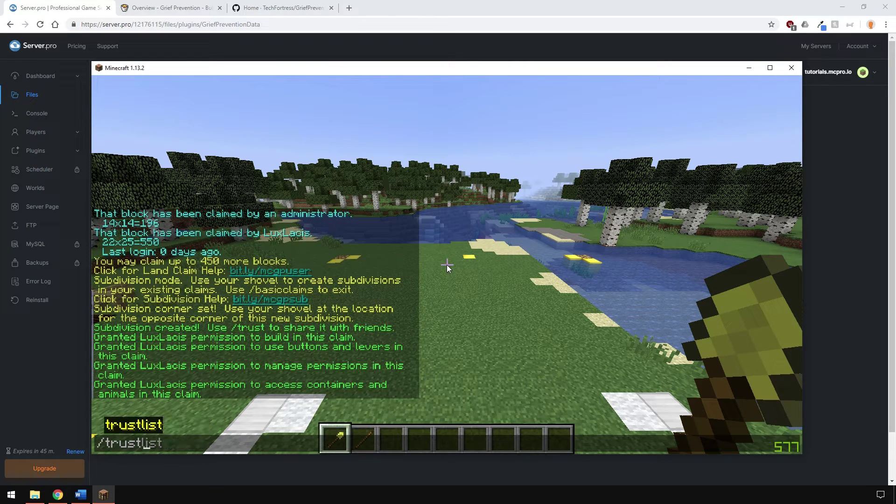
pyautogui.press('Return')
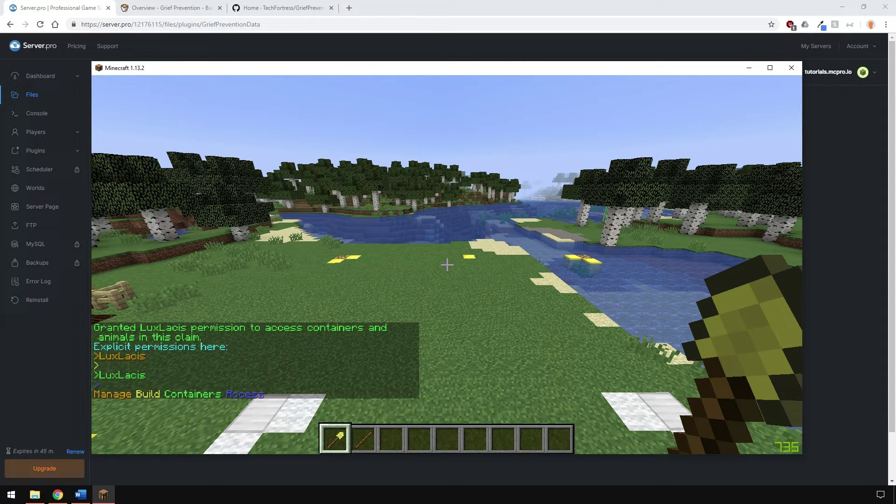
# Step: Grant the player build permission again with /trust and recheck the subdivision's permissions with /trustlist
pyautogui.write('/trust LuxLacis')
pyautogui.press('Tab')
pyautogui.press('Return')
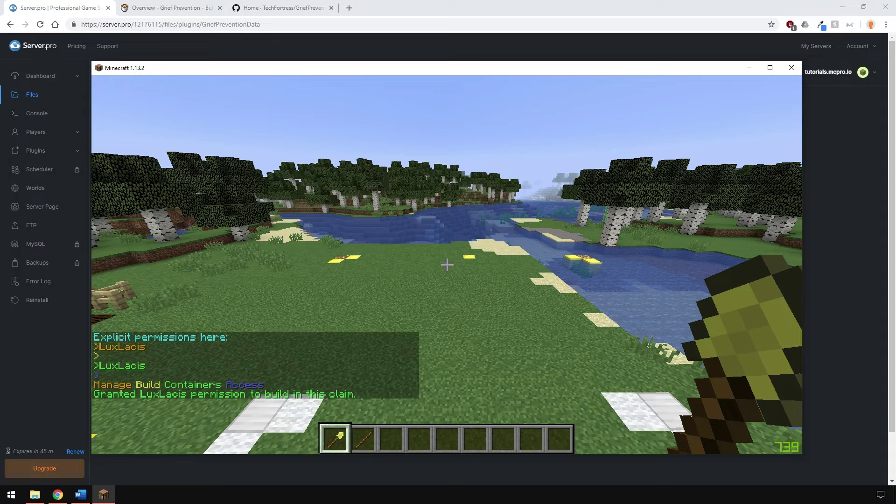
pyautogui.write('/trustlist')
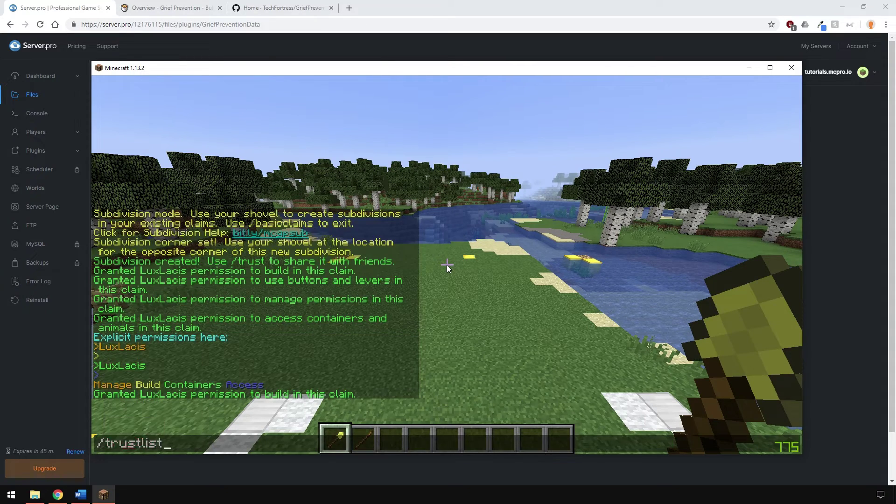
pyautogui.press('Return')
# Step: Revoke the player's access to the claim with the /untrust command
pyautogui.write('t/untrust')
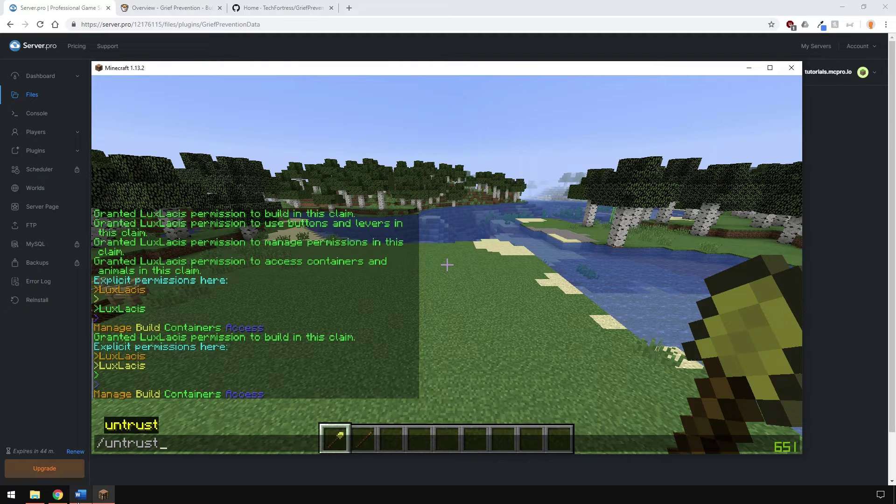
pyautogui.write(' lu')
pyautogui.press('Tab')
pyautogui.press('Return')
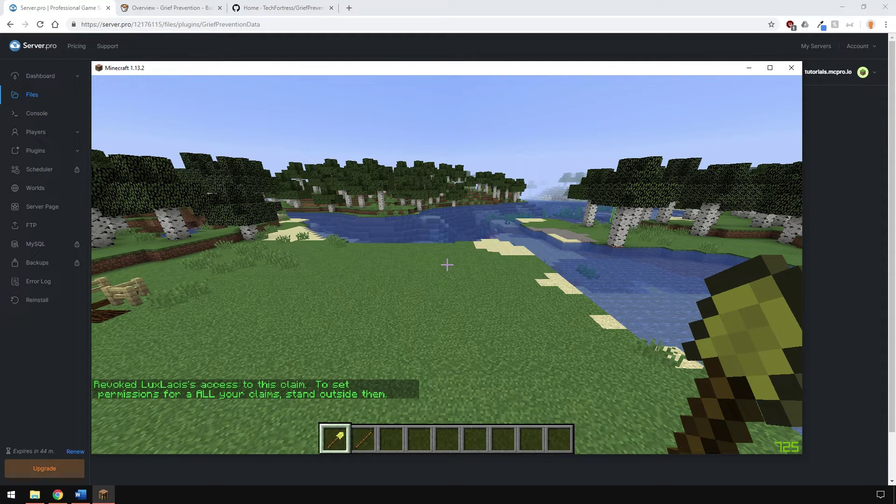
# Step: Clear all players' permissions in the claim with /untrust all
pyautogui.write('t/untrust')
pyautogui.press('Up')
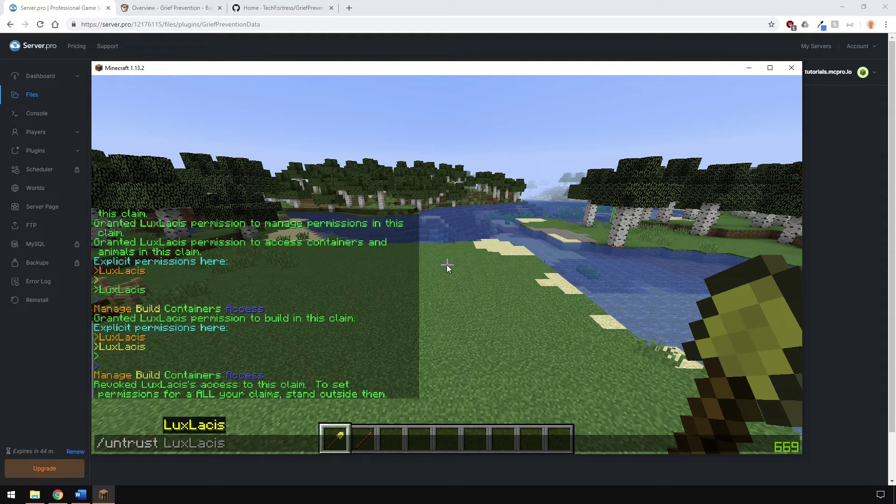
pyautogui.press('Down')
pyautogui.write('all')
pyautogui.press('Return')
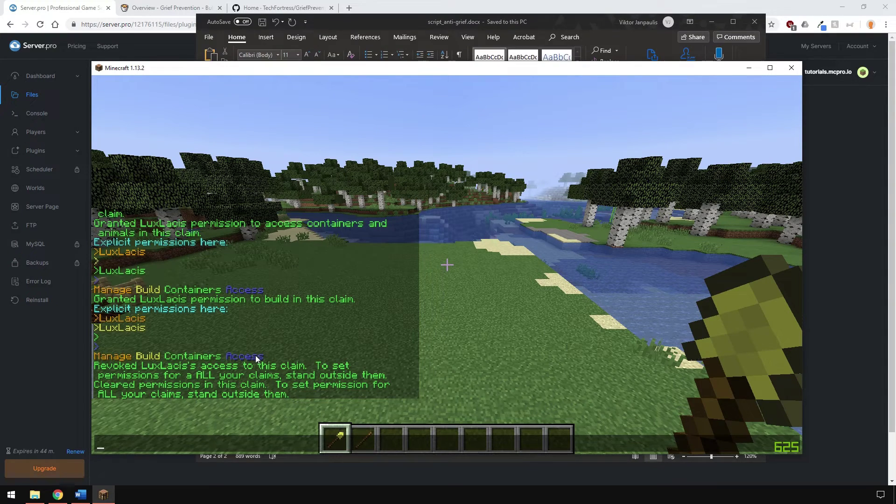
# Step: Leave the chat and switch to the front-facing third-person view with the empty third hotbar slot selected
pyautogui.scroll(15, 273, 350)
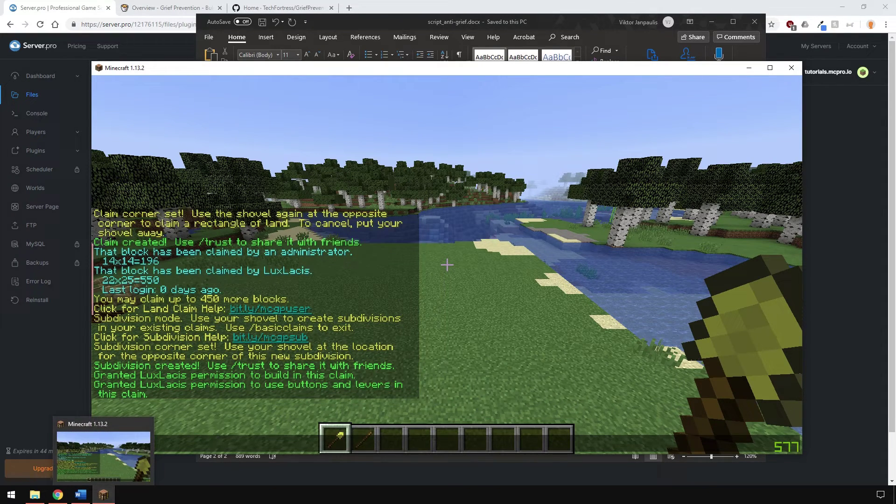
pyautogui.click(103, 495)
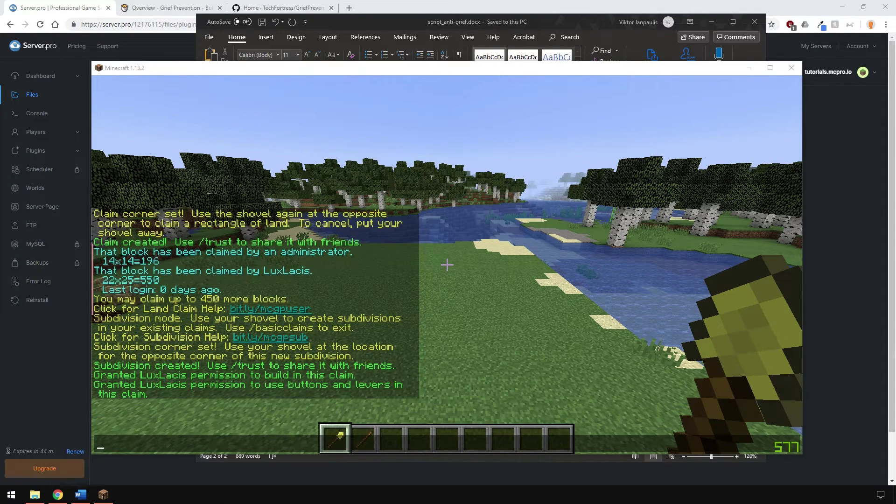
pyautogui.click(465, 348)
pyautogui.press('Escape')
pyautogui.press('F5')
pyautogui.press('F5')
pyautogui.scroll(-4, 447, 264)
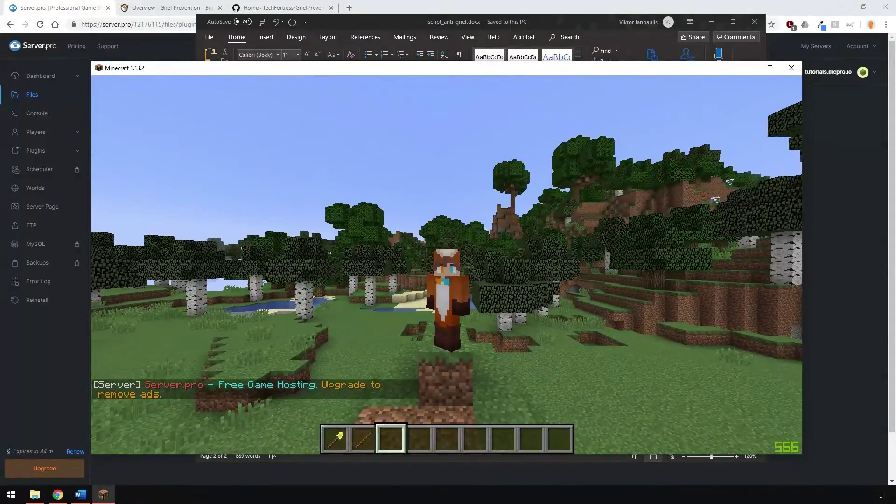